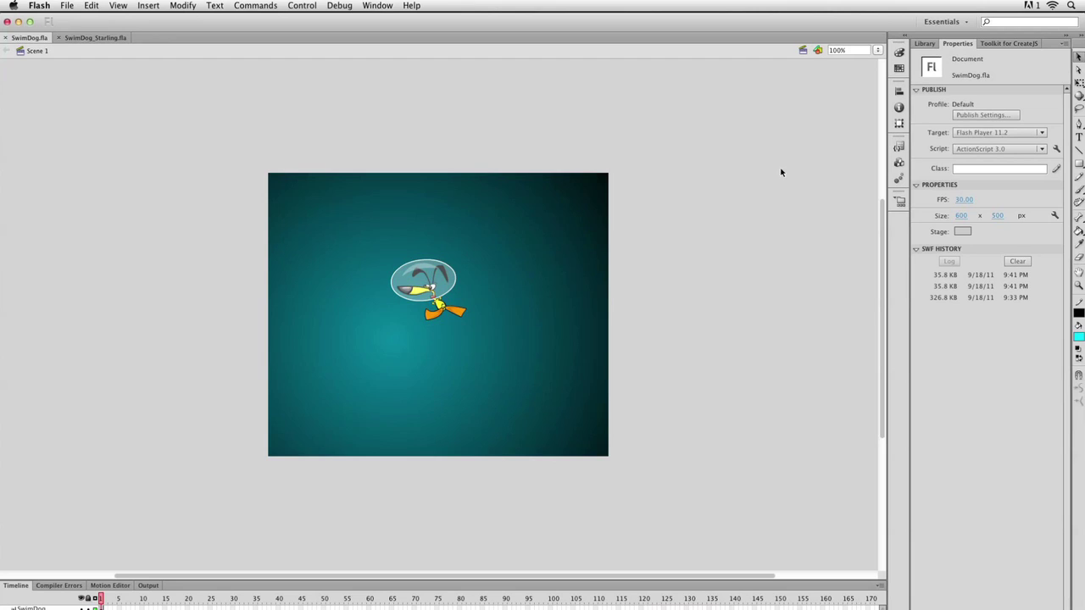
Show the SwimDog.fla library, with its 20 items including the Assets folder and SwimDog symbol.
{"action": "left_click", "coordinate": [924, 44]}
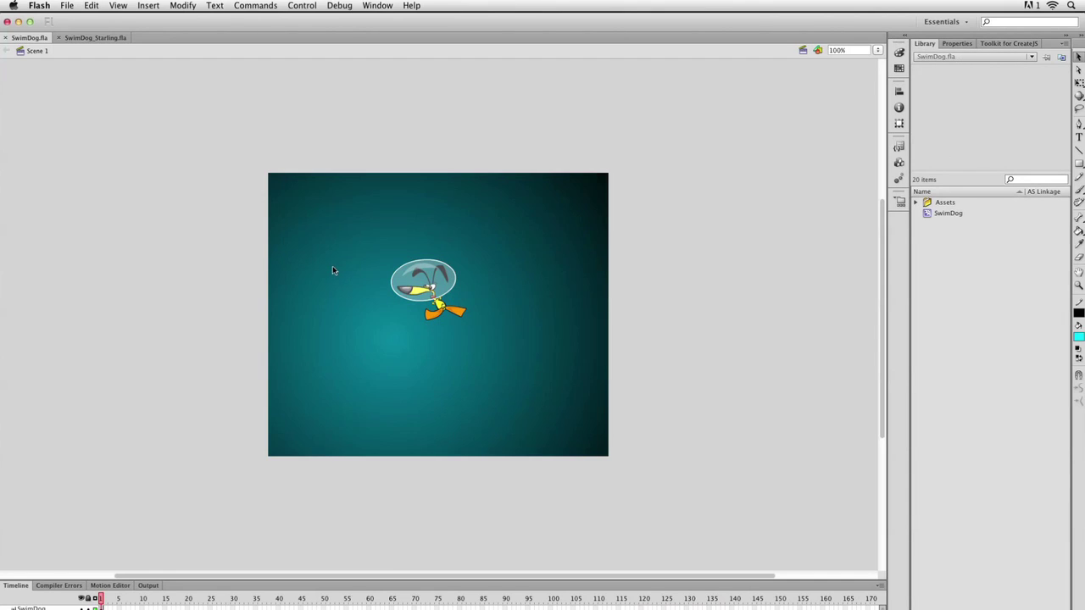
Place a SwimDog instance on the stage, test-play the movie, and bring up SwimDog's Generate Sprite Sheet option.
{"action": "left_click_drag", "start_coordinate": [434, 288], "coordinate": [432, 284]}
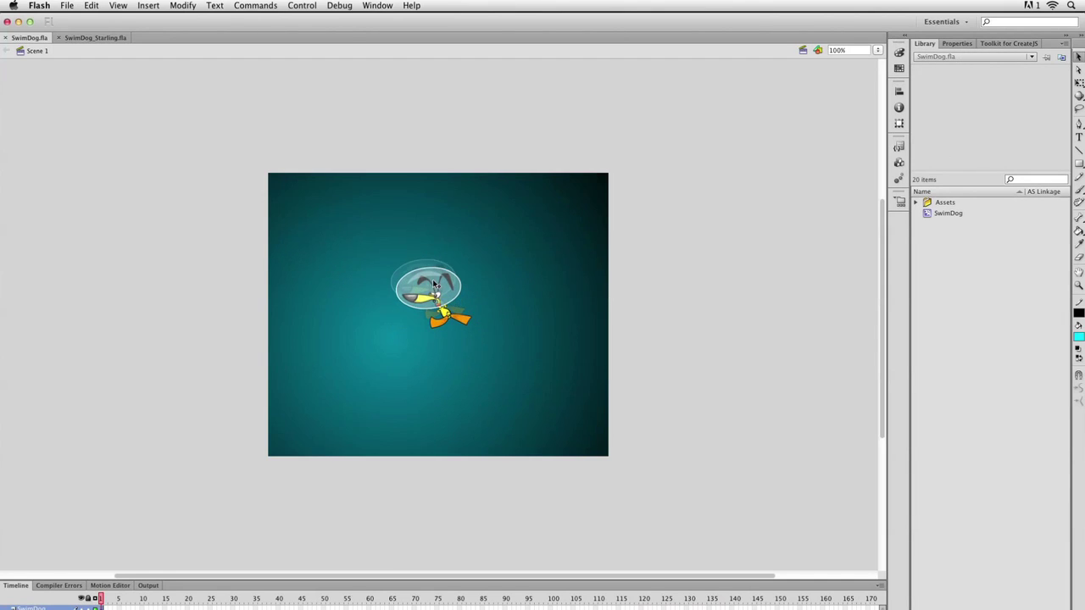
{"action": "left_click", "coordinate": [927, 215]}
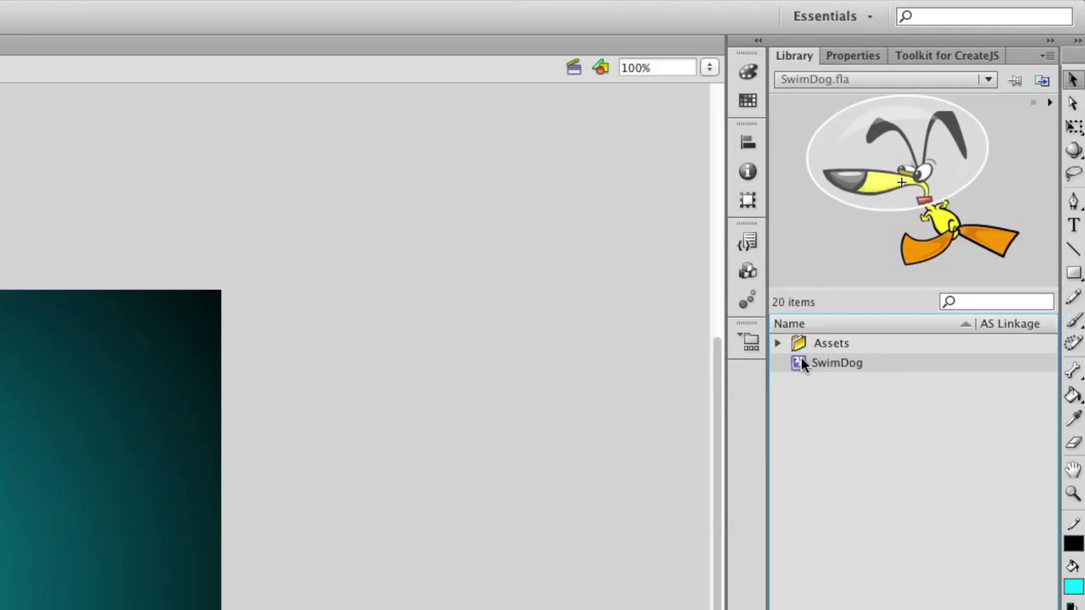
{"action": "key", "text": "super+Return"}
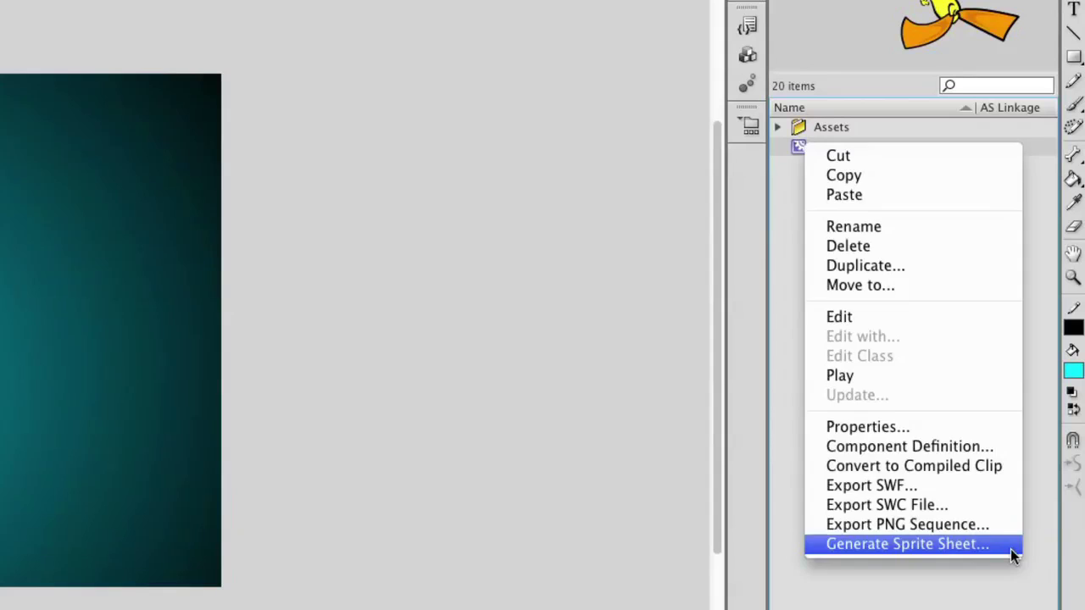
{"action": "left_click", "coordinate": [1013, 544]}
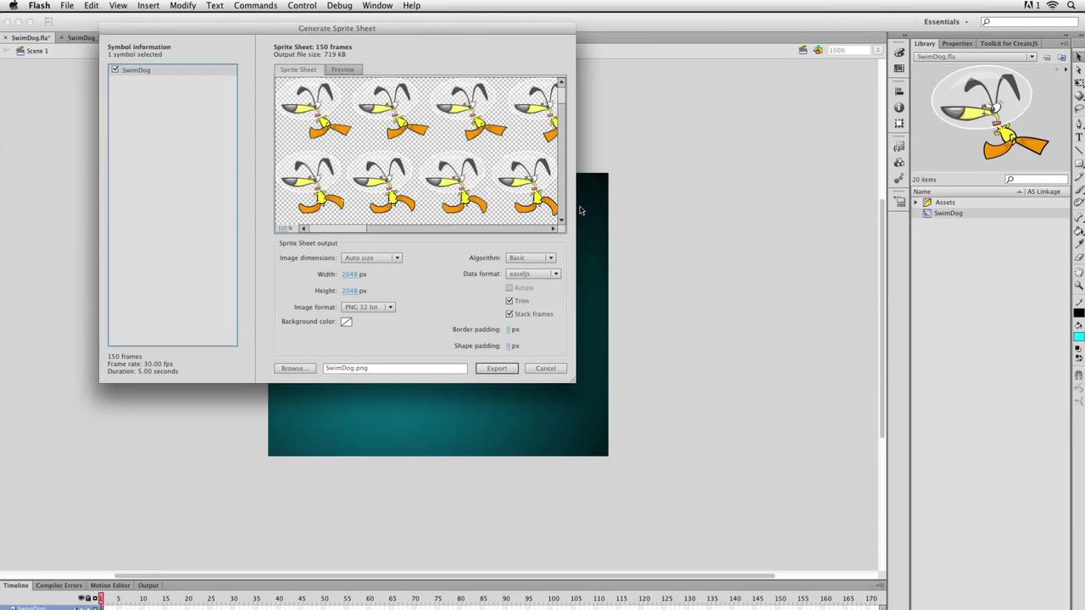
Reposition the sprite sheet dialog and preview the dog's animation before returning to the grid.
{"action": "left_click_drag", "start_coordinate": [273, 28], "coordinate": [459, 109]}
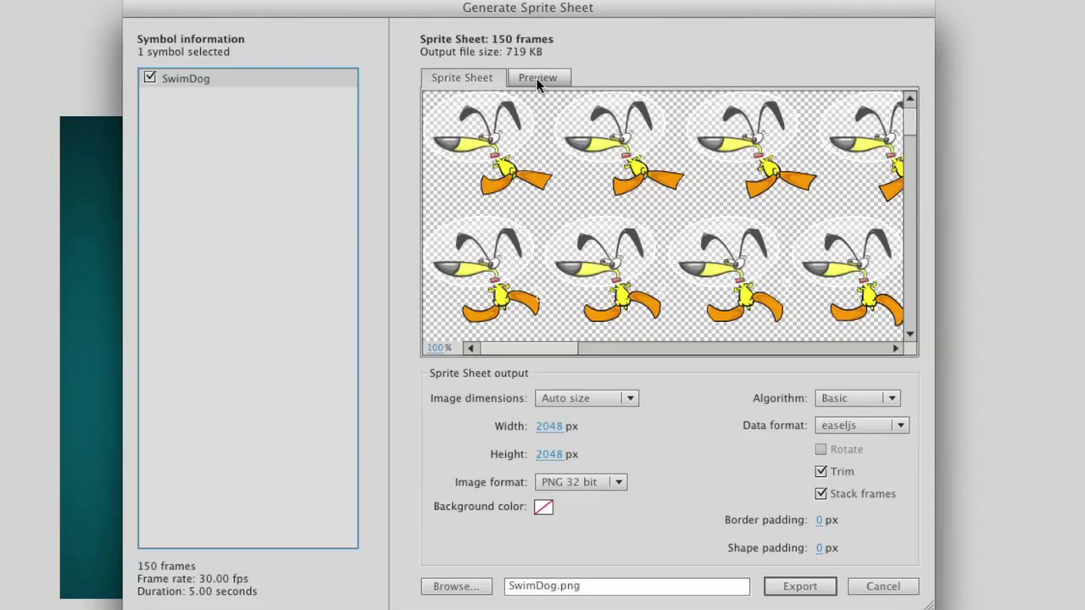
{"action": "left_click", "coordinate": [536, 78]}
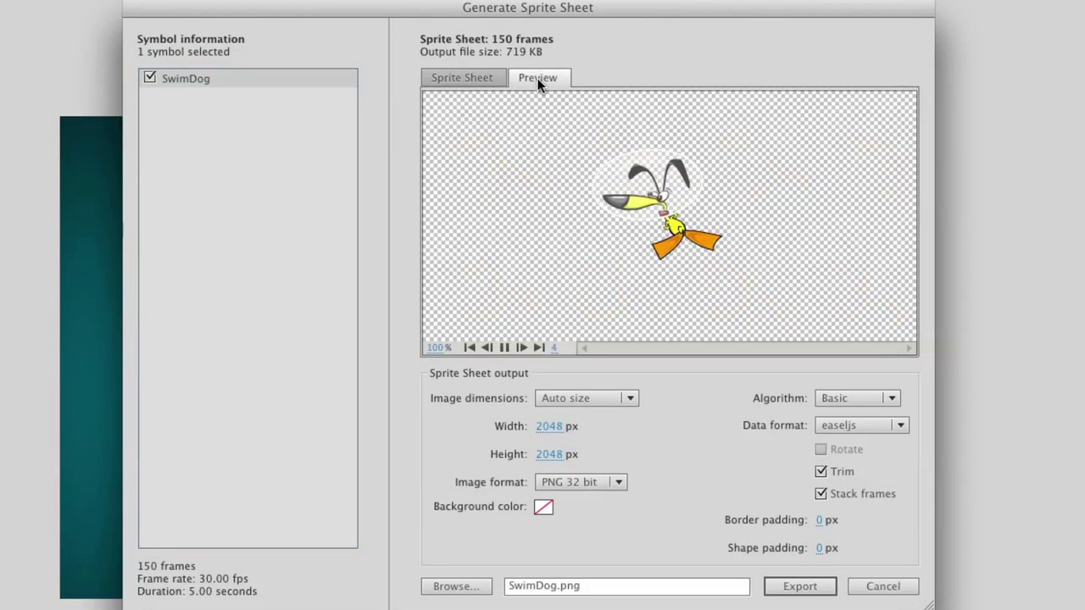
{"action": "left_click", "coordinate": [461, 73]}
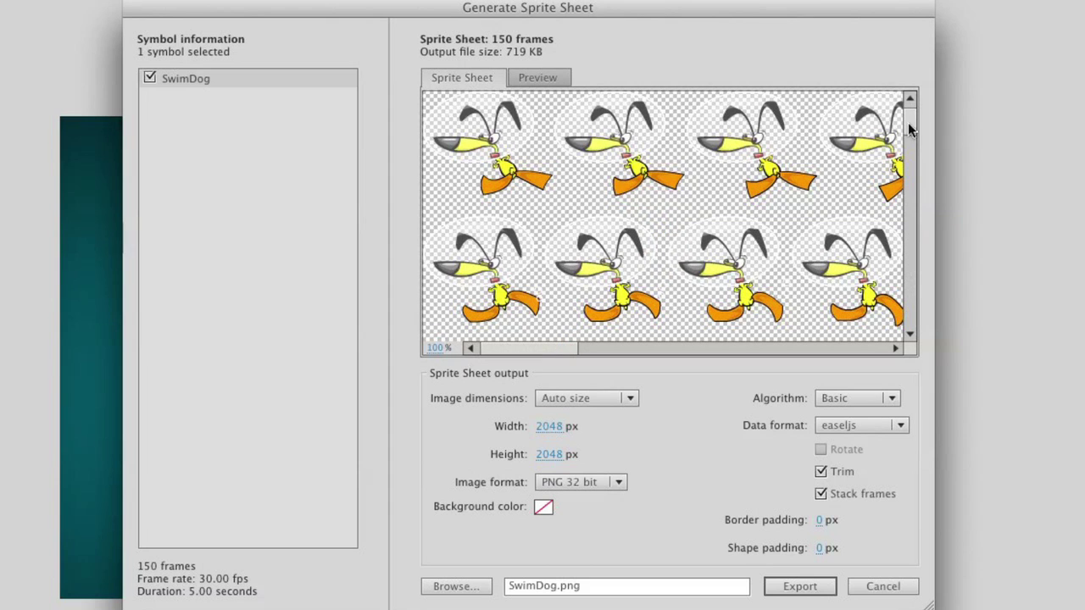
{"action": "left_click_drag", "start_coordinate": [909, 117], "coordinate": [914, 81]}
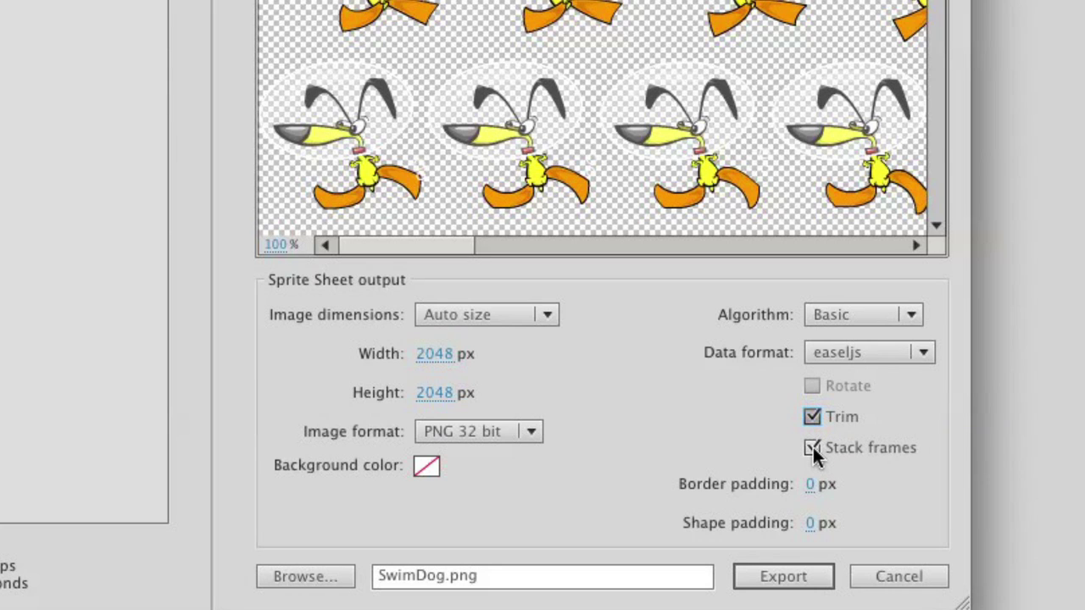
Toggle frame trimming off and back on, leaving the easeljs data format in place.
{"action": "key", "text": "space"}
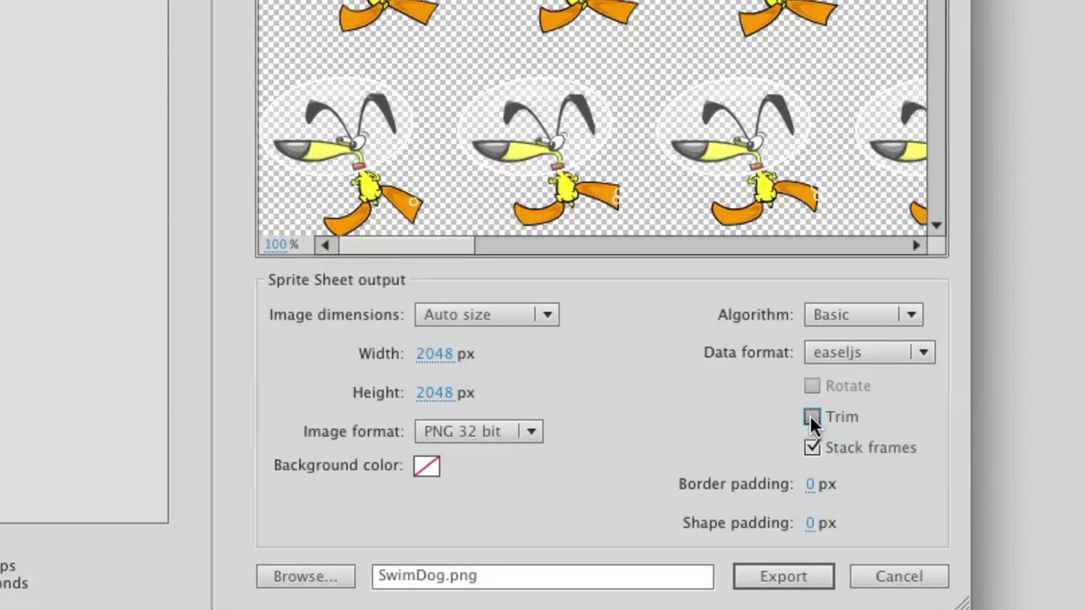
{"action": "left_click", "coordinate": [811, 417]}
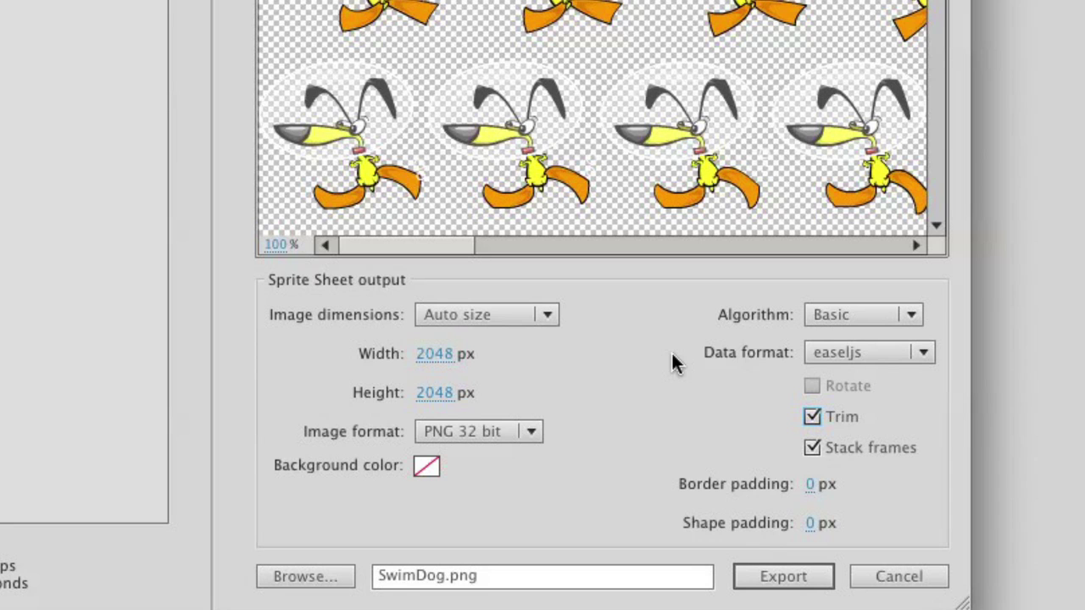
{"action": "left_click", "coordinate": [924, 353]}
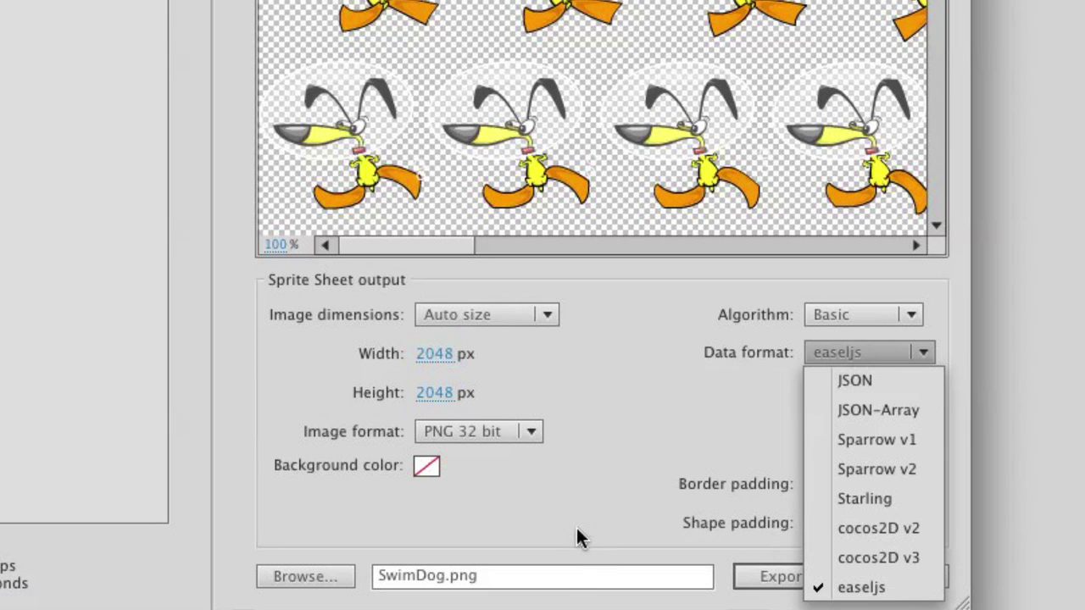
Keep easeljs format, save SwimDog.png into SwimDog_easelJS, and export, overwriting the old files.
{"action": "left_click", "coordinate": [576, 528]}
{"action": "left_click", "coordinate": [312, 583]}
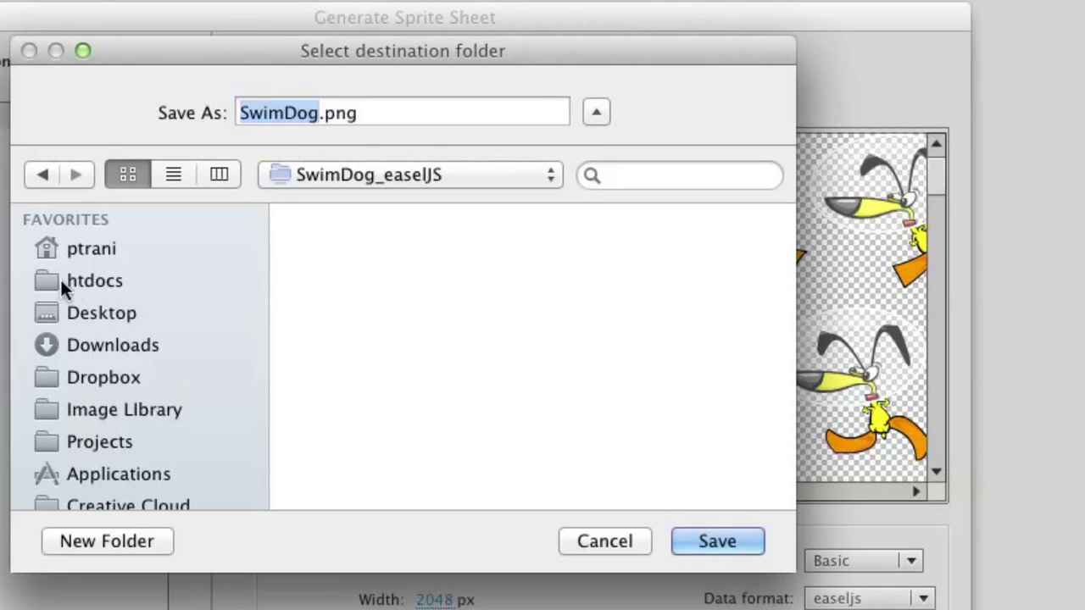
{"action": "left_click", "coordinate": [346, 175]}
{"action": "left_click", "coordinate": [348, 174]}
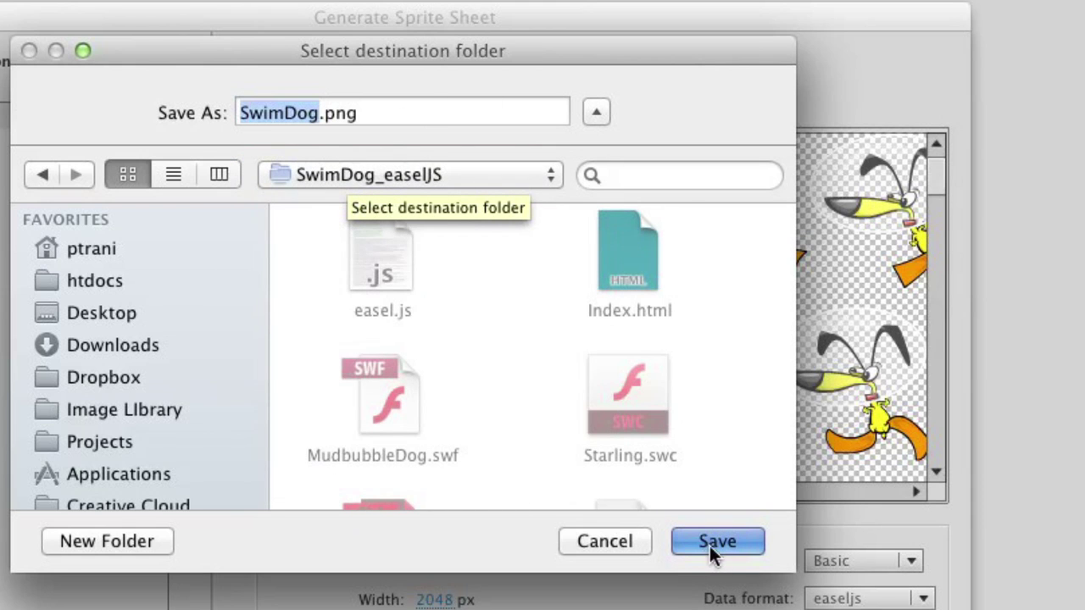
{"action": "left_click", "coordinate": [711, 544]}
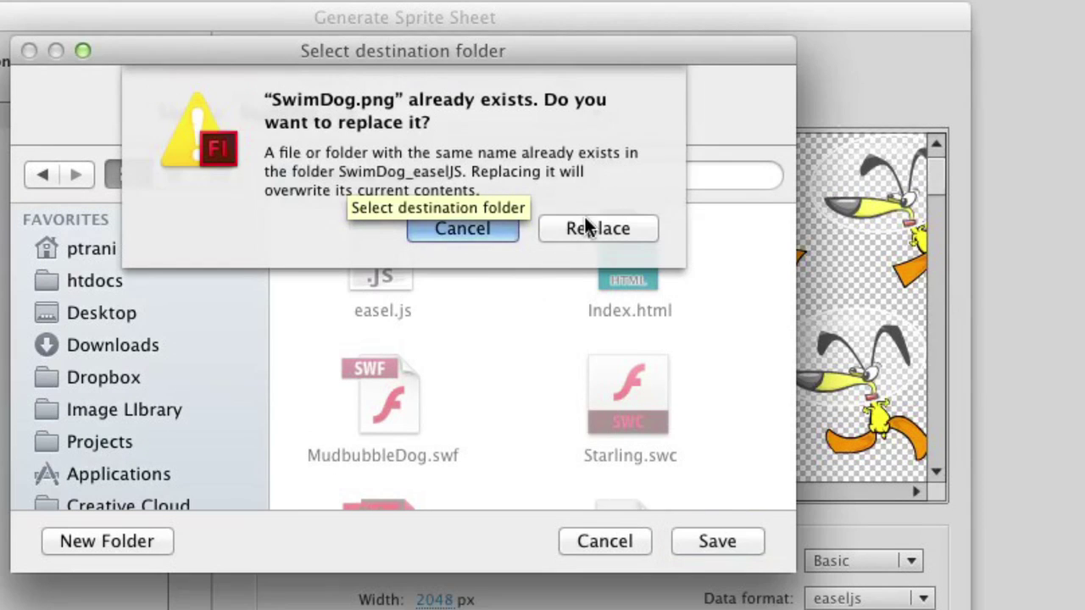
{"action": "left_click", "coordinate": [584, 224]}
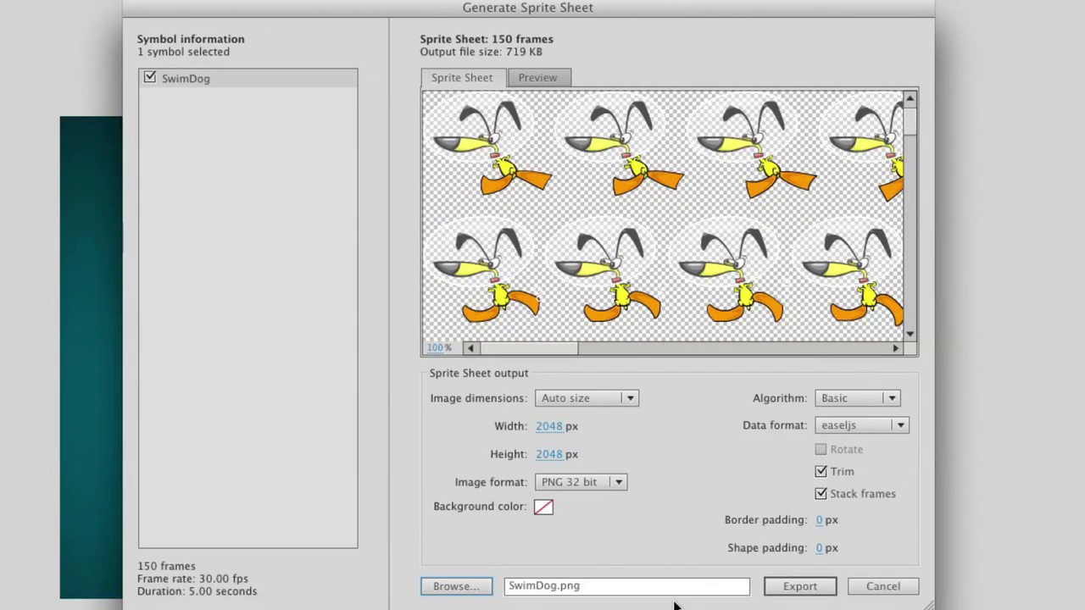
{"action": "left_click", "coordinate": [799, 586]}
{"action": "left_click", "coordinate": [691, 452]}
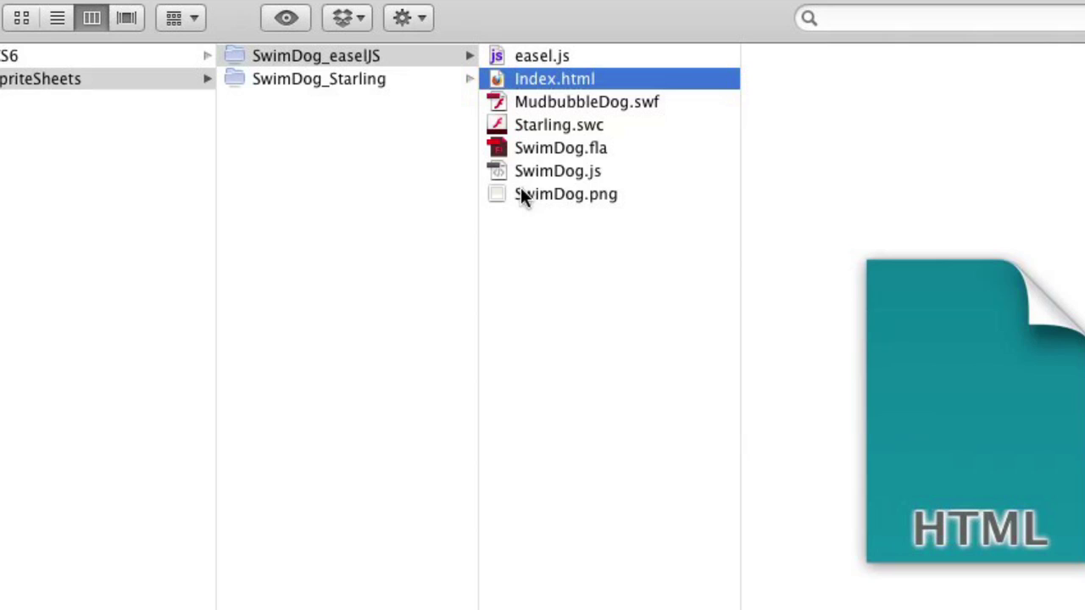
Quick Look the exported SwimDog.png, close the preview, and select SwimDog.js.
{"action": "left_click", "coordinate": [508, 194]}
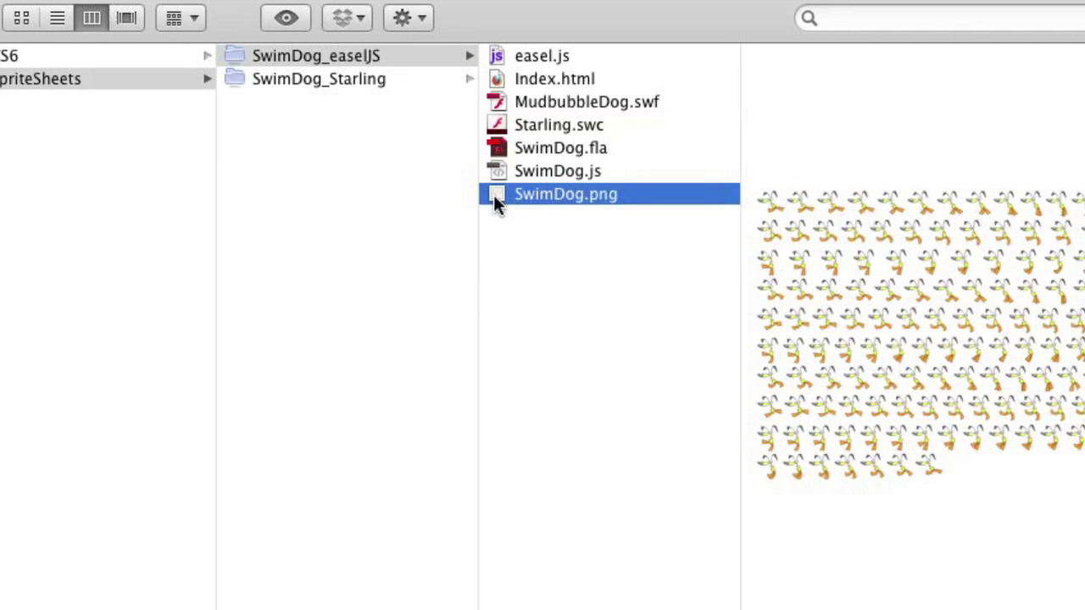
{"action": "key", "text": "space"}
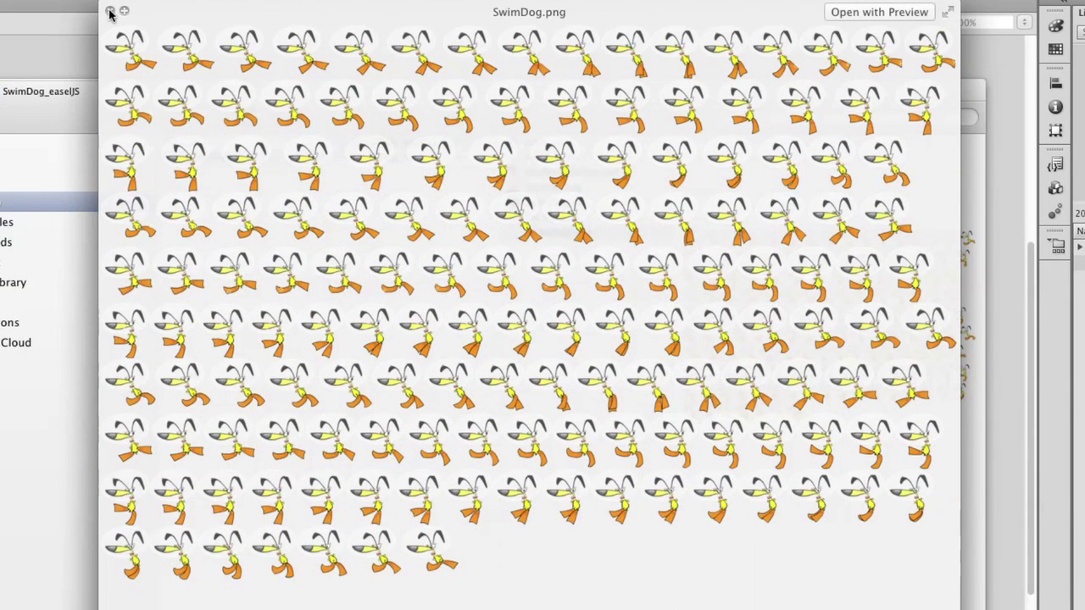
{"action": "left_click", "coordinate": [110, 12]}
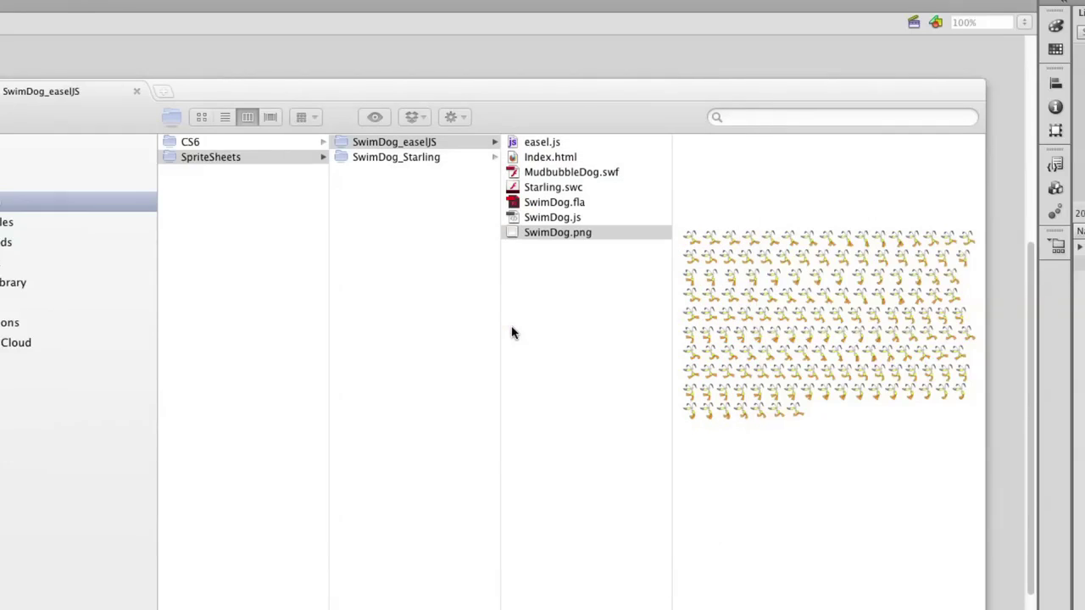
{"action": "left_click", "coordinate": [510, 219]}
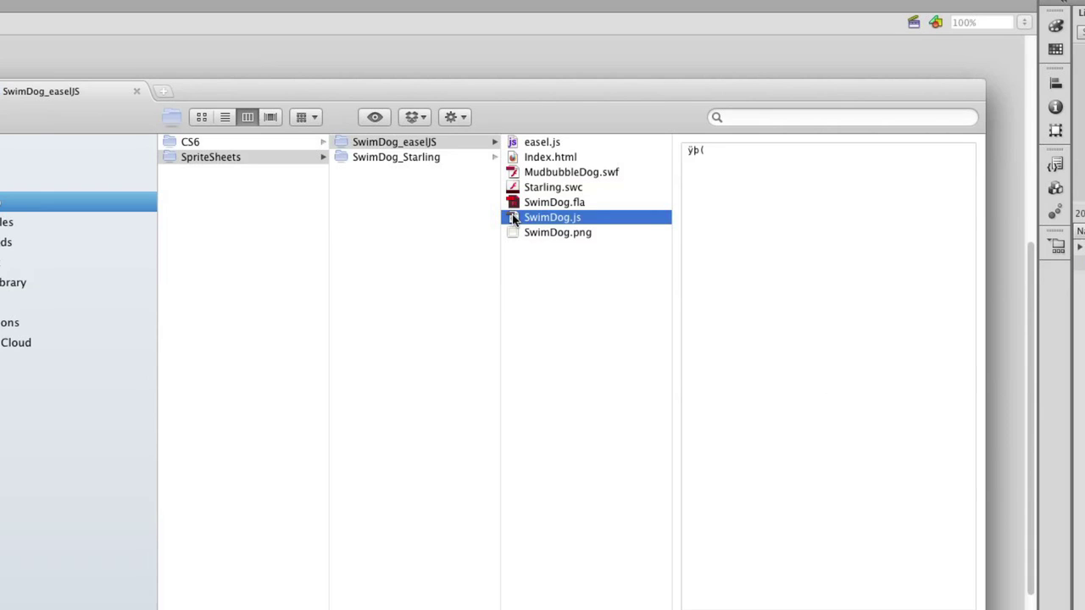
Open SwimDog.js in Dreamweaver and inspect the SwimDog constructor and its SpriteSheet line.
{"action": "double_click", "coordinate": [512, 218]}
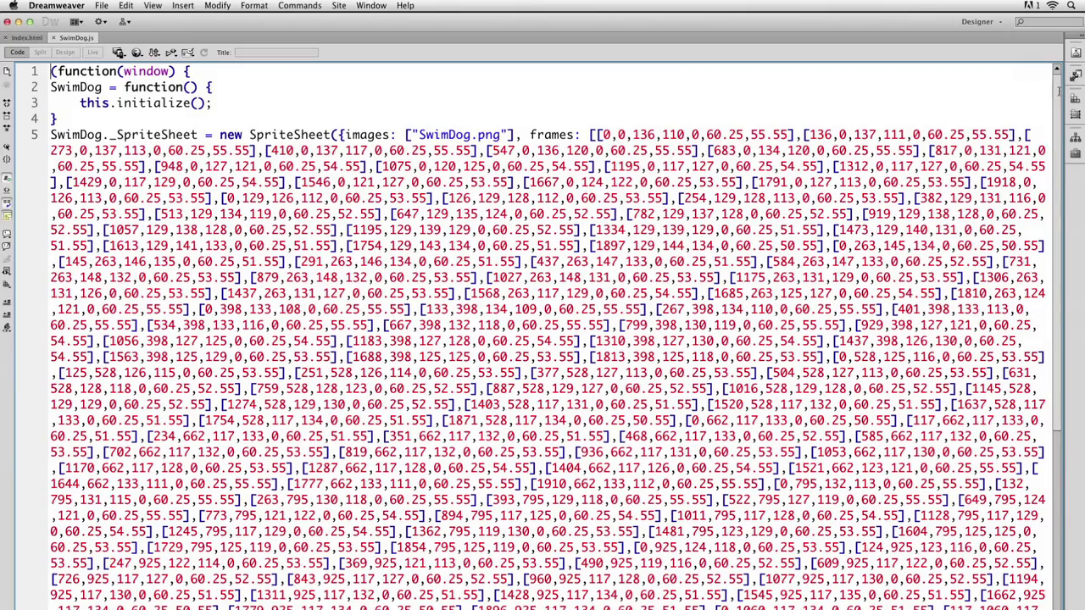
{"action": "scroll", "coordinate": [1055, 202], "scroll_direction": "down", "scroll_amount": 7}
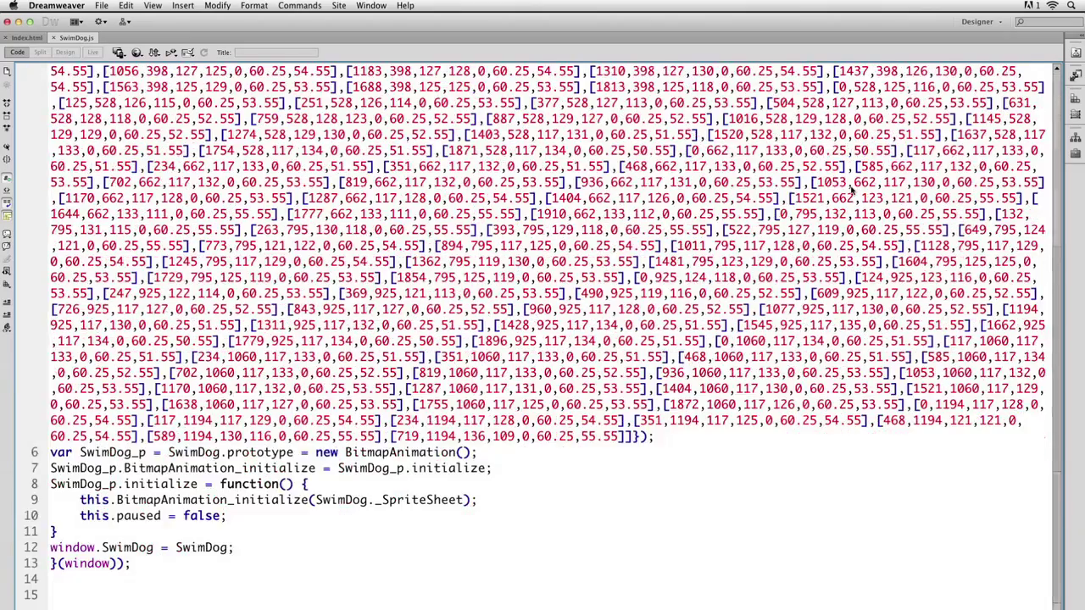
{"action": "scroll", "coordinate": [1055, 79], "scroll_direction": "up", "scroll_amount": 6}
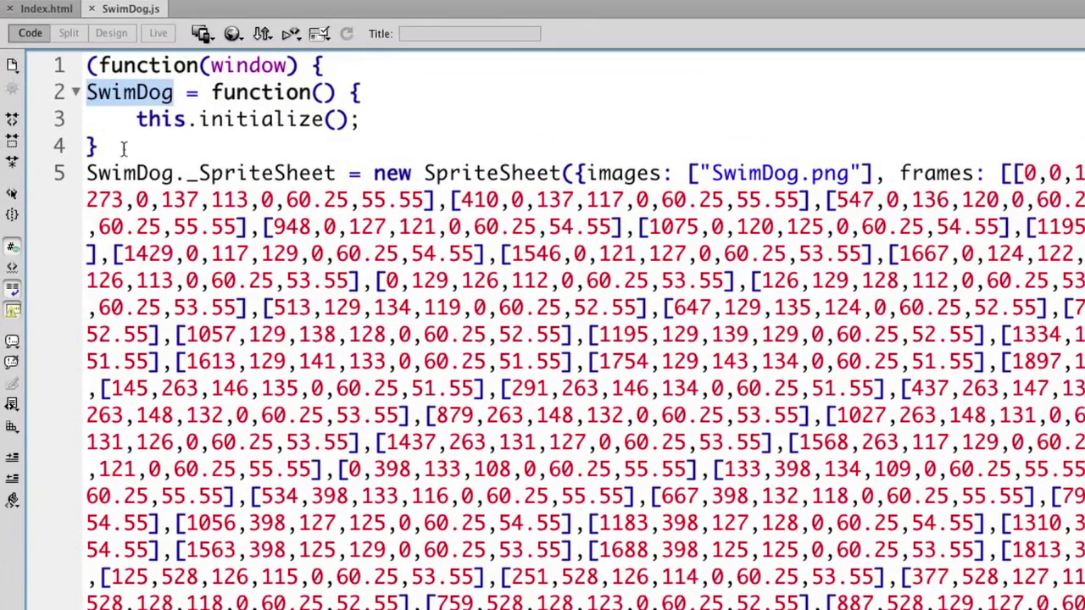
{"action": "left_click_drag", "start_coordinate": [52, 134], "coordinate": [54, 90]}
{"action": "double_click", "coordinate": [95, 96]}
{"action": "double_click", "coordinate": [121, 173]}
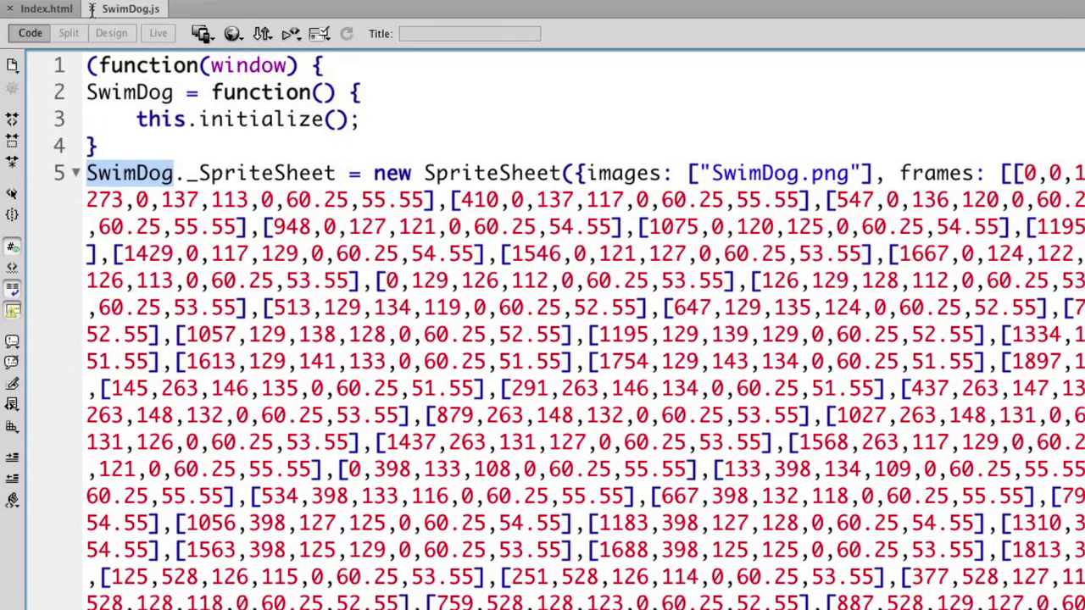
{"action": "key", "text": "Up"}
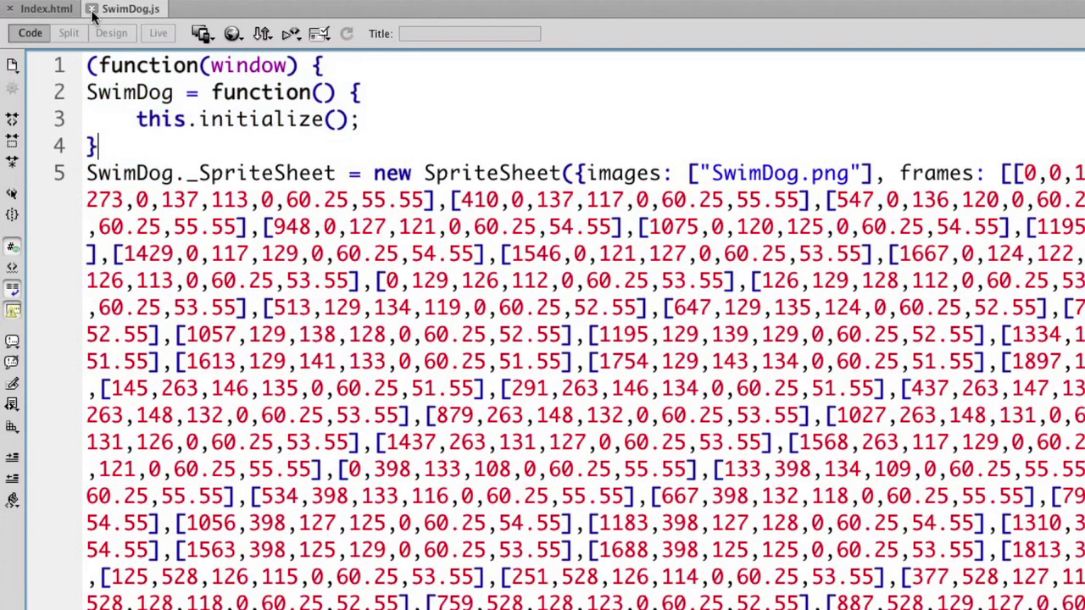
Close SwimDog.js and examine the mySwimDog variable and Math.random() calls in Index.html.
{"action": "left_click", "coordinate": [92, 10]}
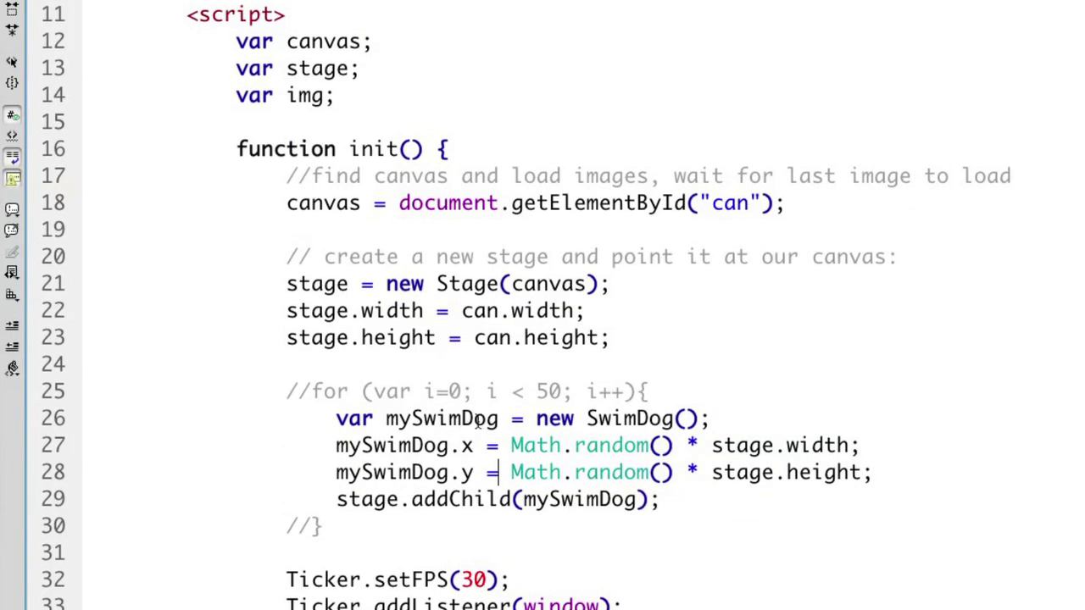
{"action": "double_click", "coordinate": [430, 422]}
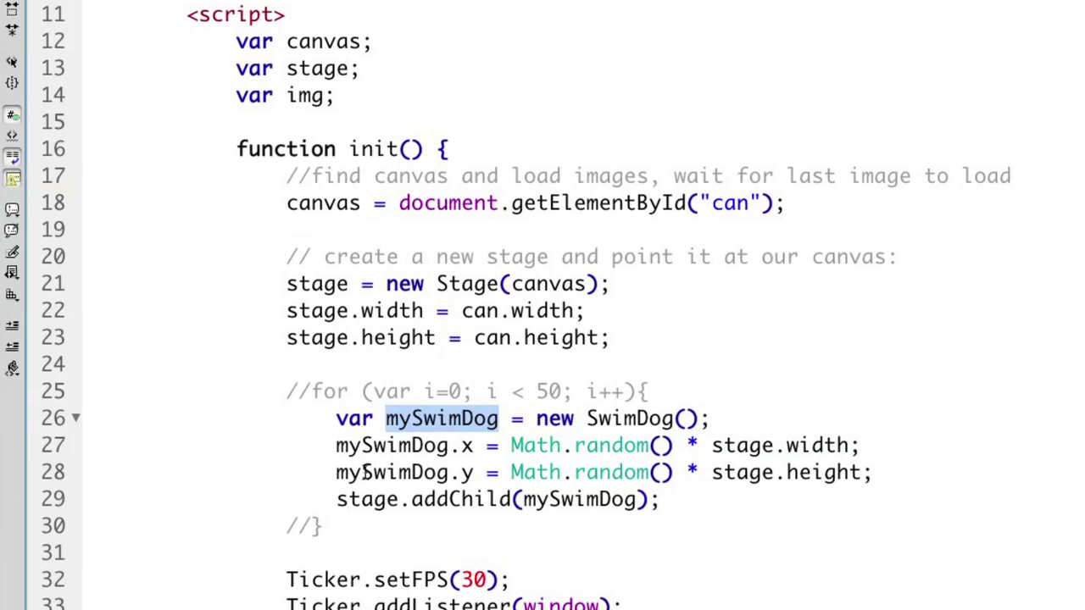
{"action": "left_click_drag", "start_coordinate": [560, 444], "coordinate": [687, 444]}
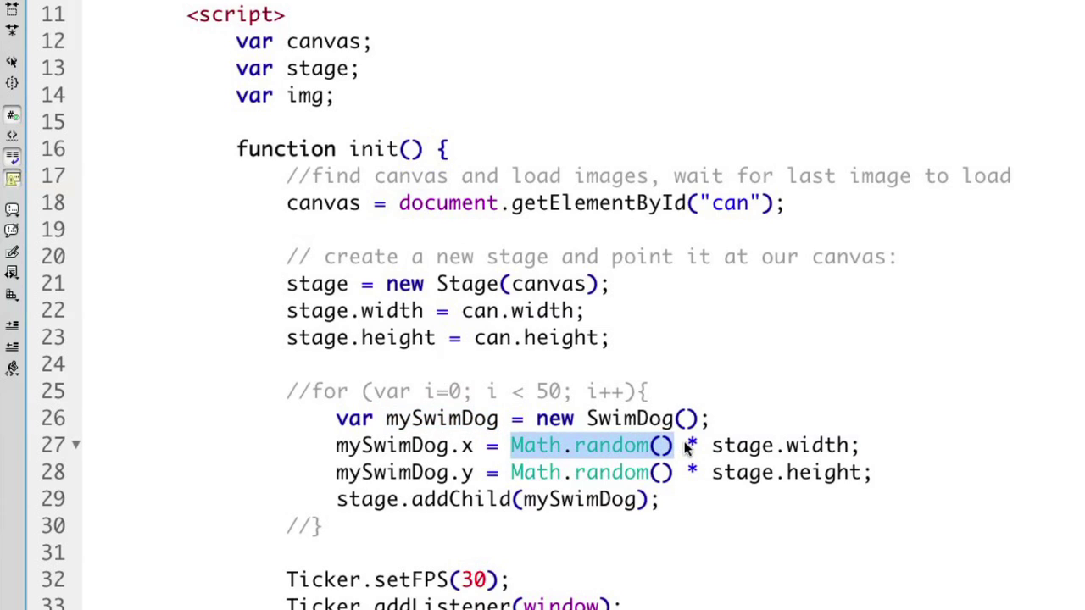
{"action": "left_click", "coordinate": [510, 475]}
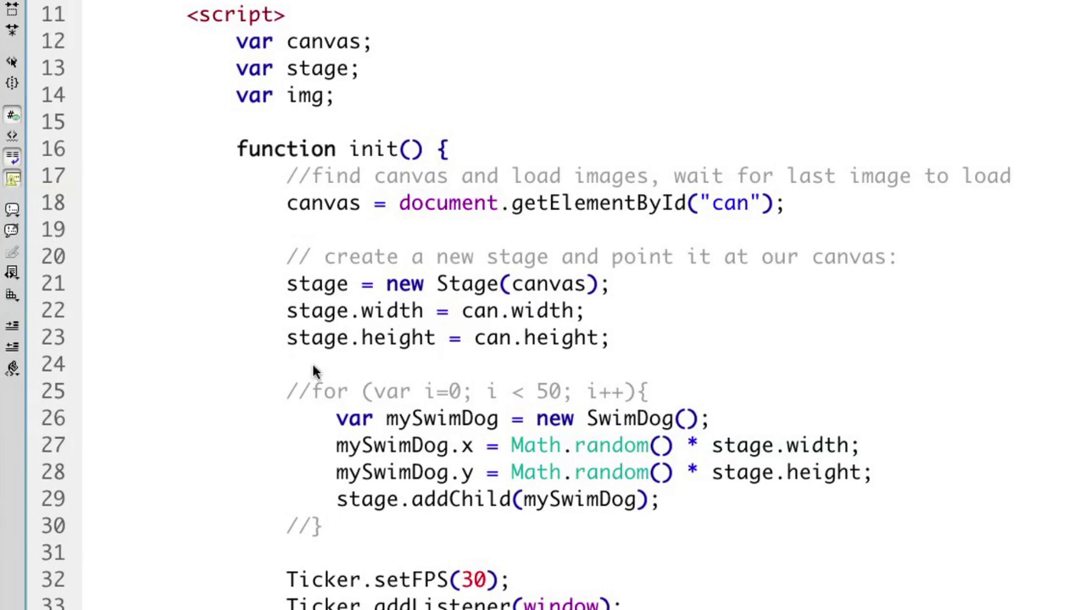
Remove the // before the for loop and its closing brace, then preview Index.html in the browser.
{"action": "left_click_drag", "start_coordinate": [312, 391], "coordinate": [287, 390]}
{"action": "key", "text": "BackSpace"}
{"action": "left_click_drag", "start_coordinate": [316, 527], "coordinate": [291, 531]}
{"action": "scroll", "coordinate": [290, 531], "scroll_direction": "up", "scroll_amount": 1}
{"action": "left_click", "coordinate": [298, 551]}
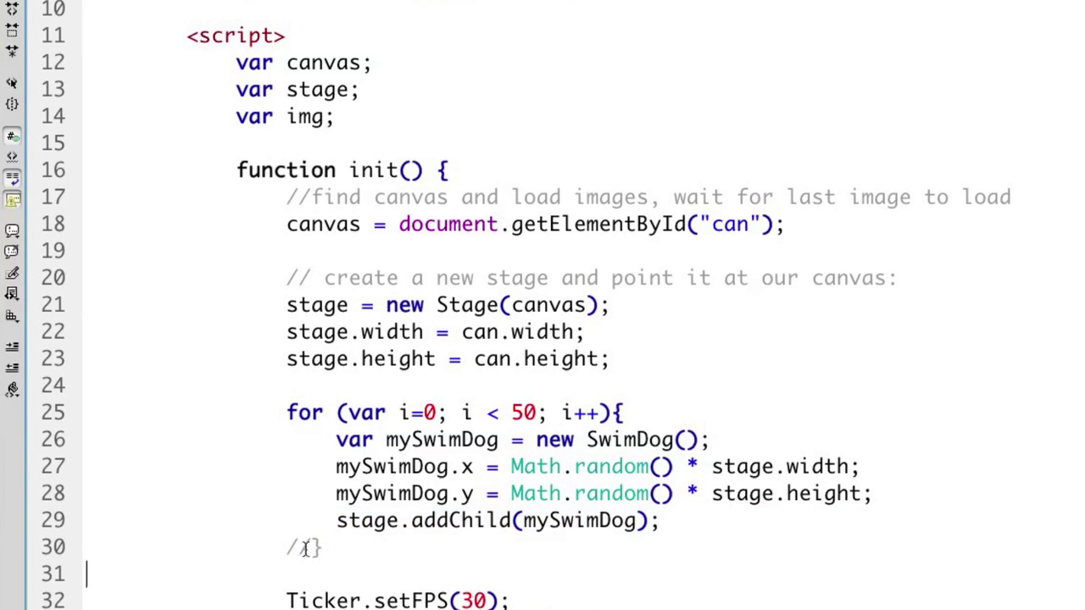
{"action": "left_click_drag", "start_coordinate": [312, 547], "coordinate": [288, 546]}
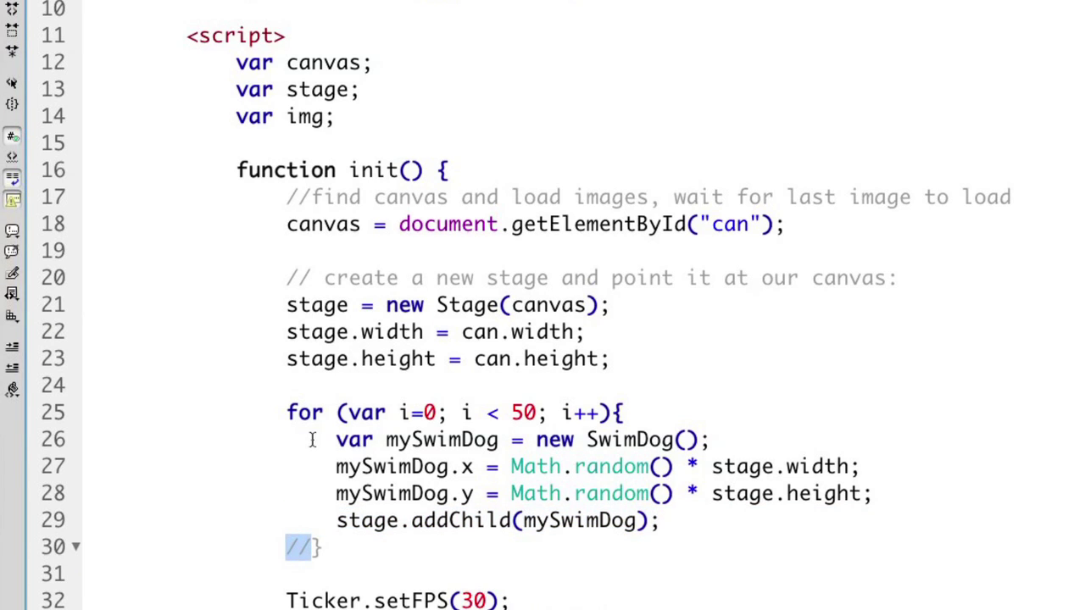
{"action": "key", "text": "BackSpace"}
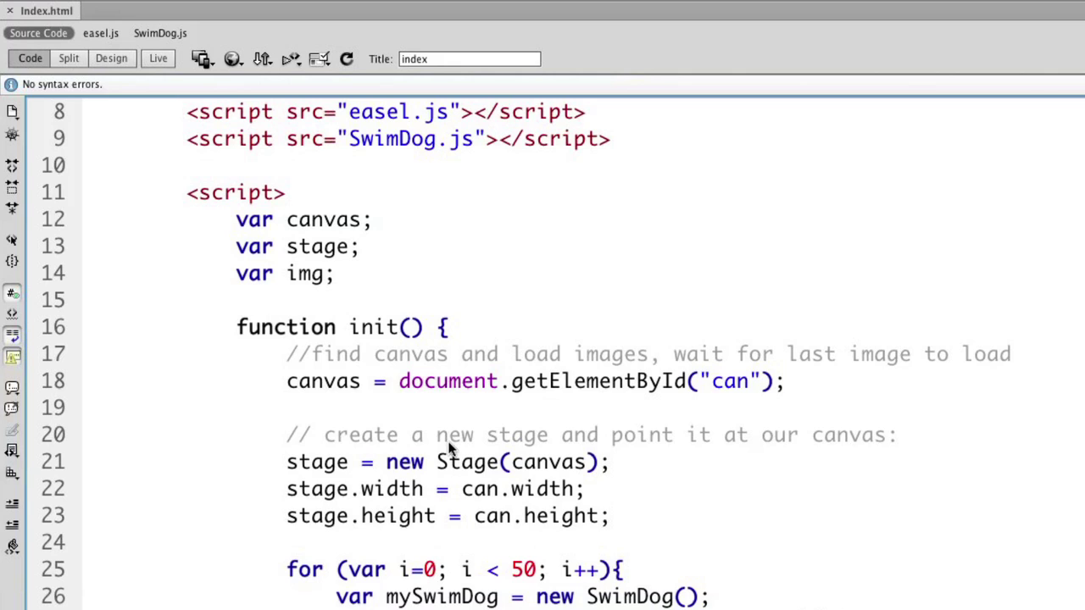
{"action": "key", "text": "F12"}
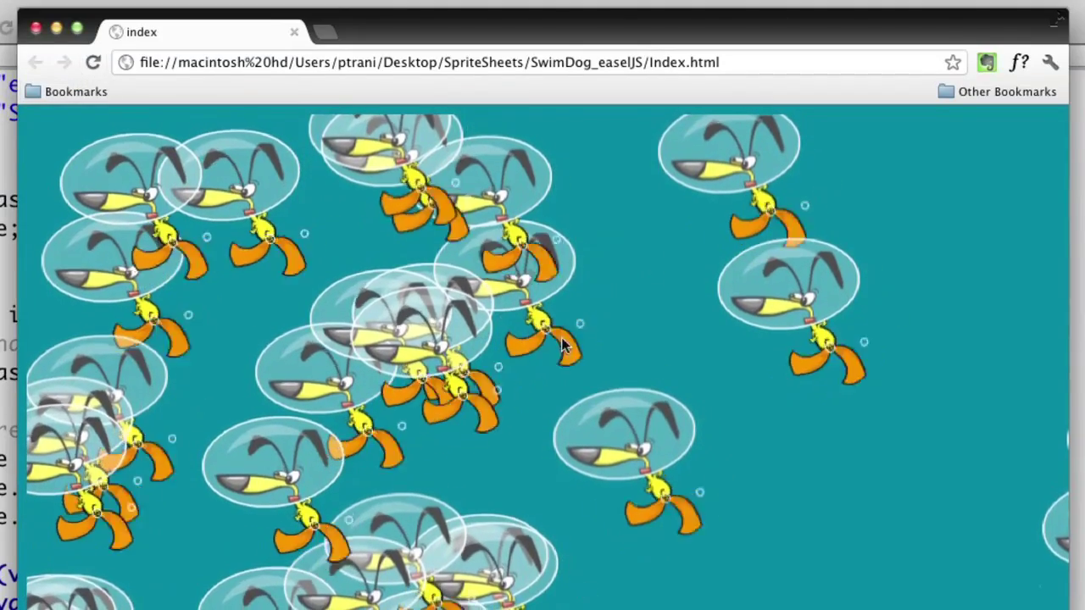
{"action": "left_click", "coordinate": [93, 64]}
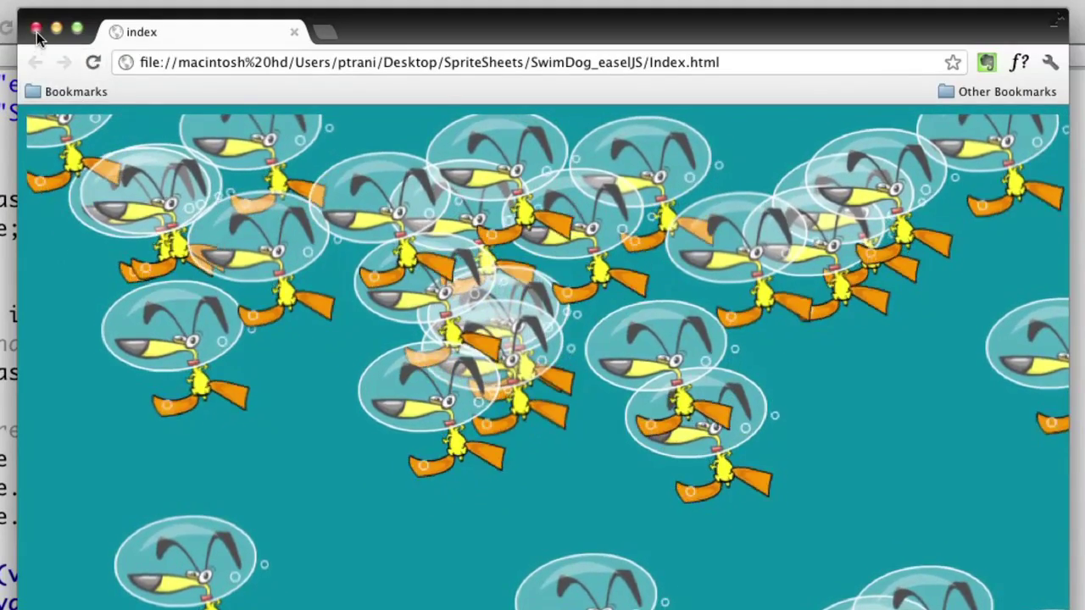
{"action": "left_click", "coordinate": [36, 31]}
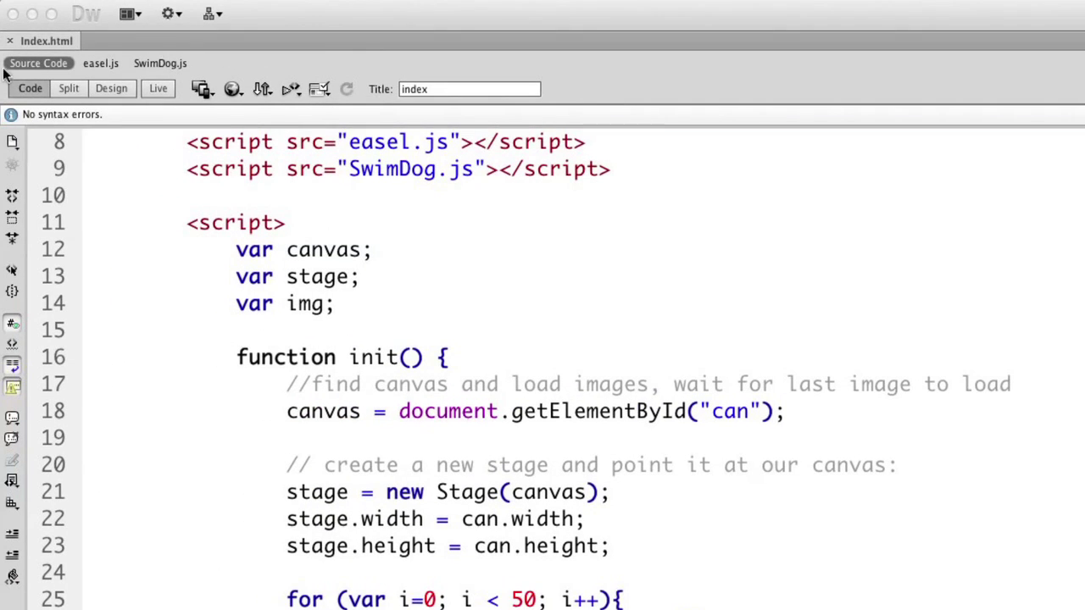
Switch from Dreamweaver to Flash and test-publish SwimDog_Starling.fla in the browser.
{"action": "left_click", "coordinate": [31, 15]}
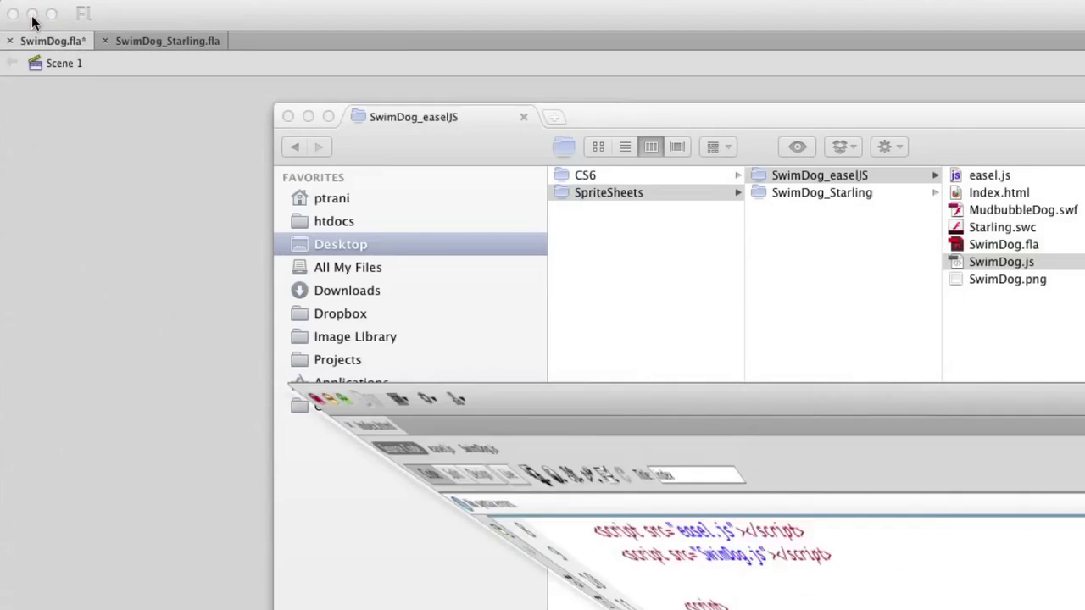
{"action": "left_click", "coordinate": [93, 210]}
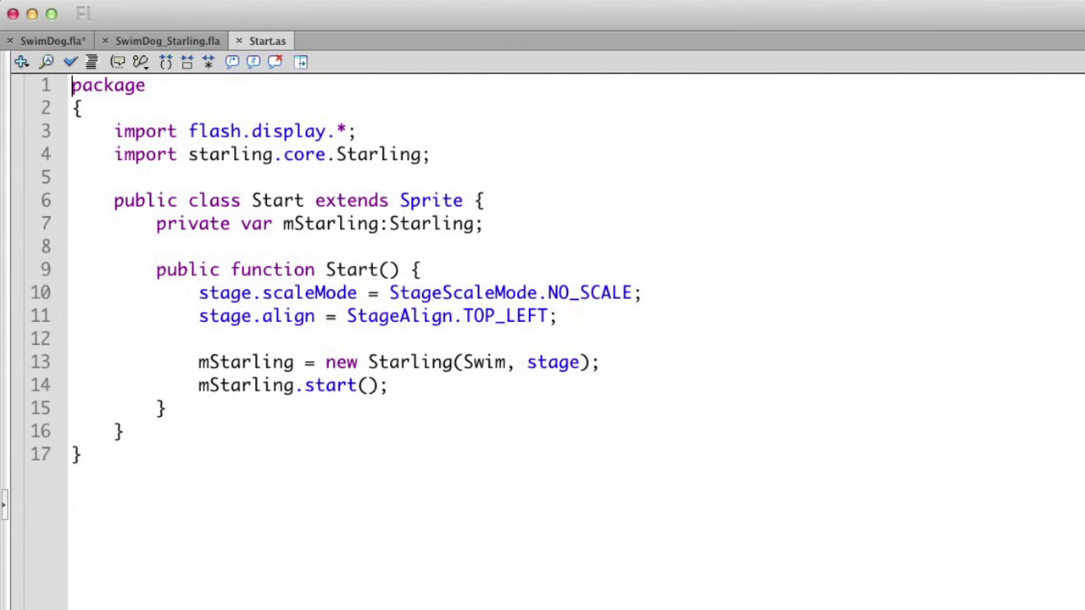
{"action": "left_click", "coordinate": [167, 43]}
{"action": "key", "text": "super+Return"}
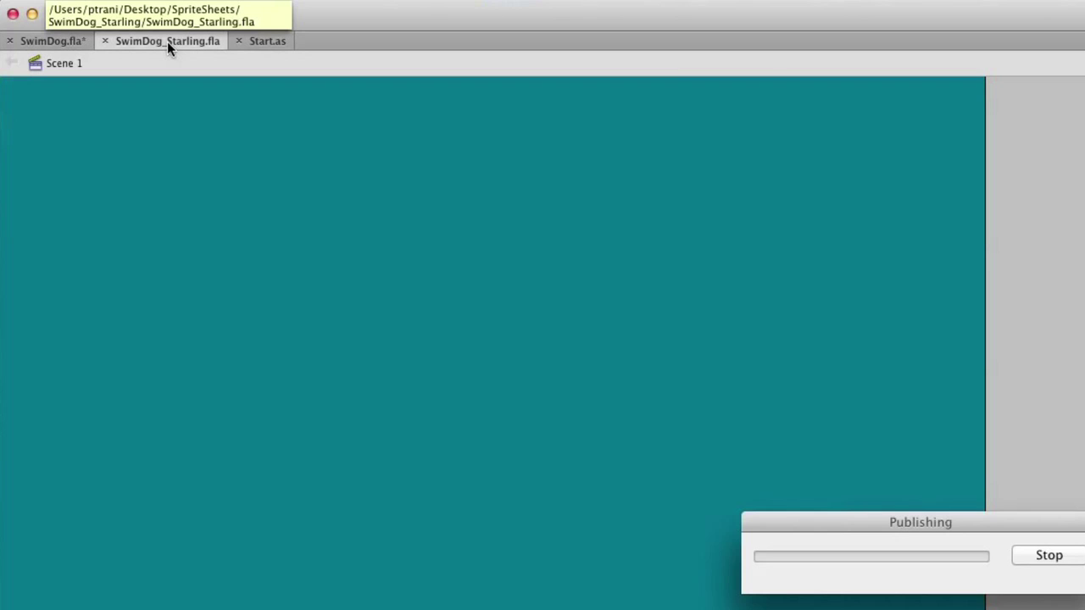